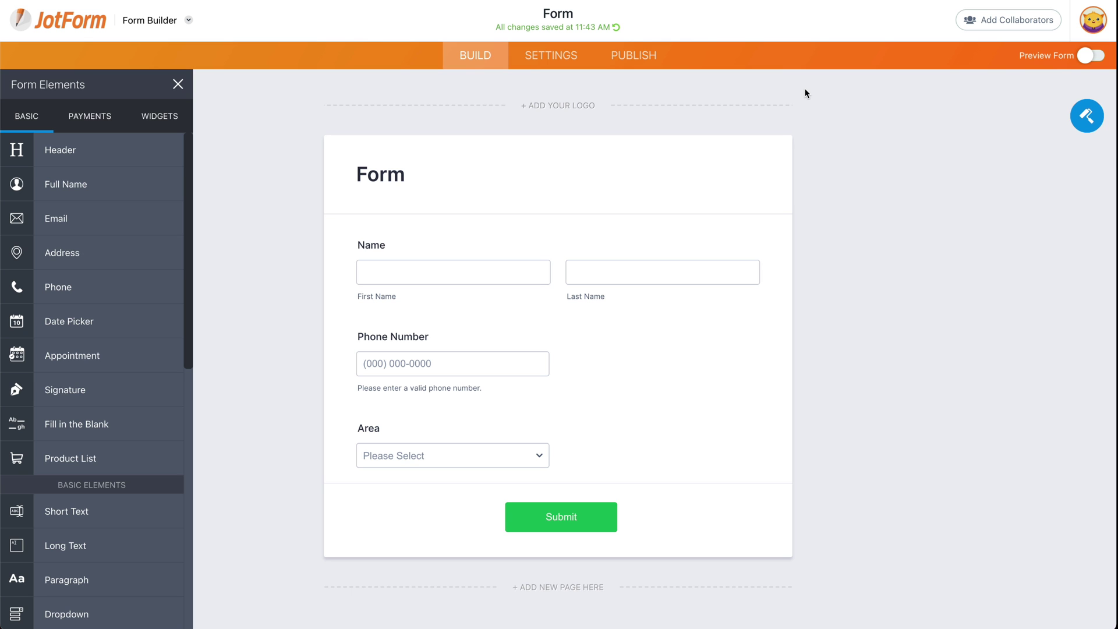
In the form settings' Emails section, start adding a new email
left_click(578, 67)
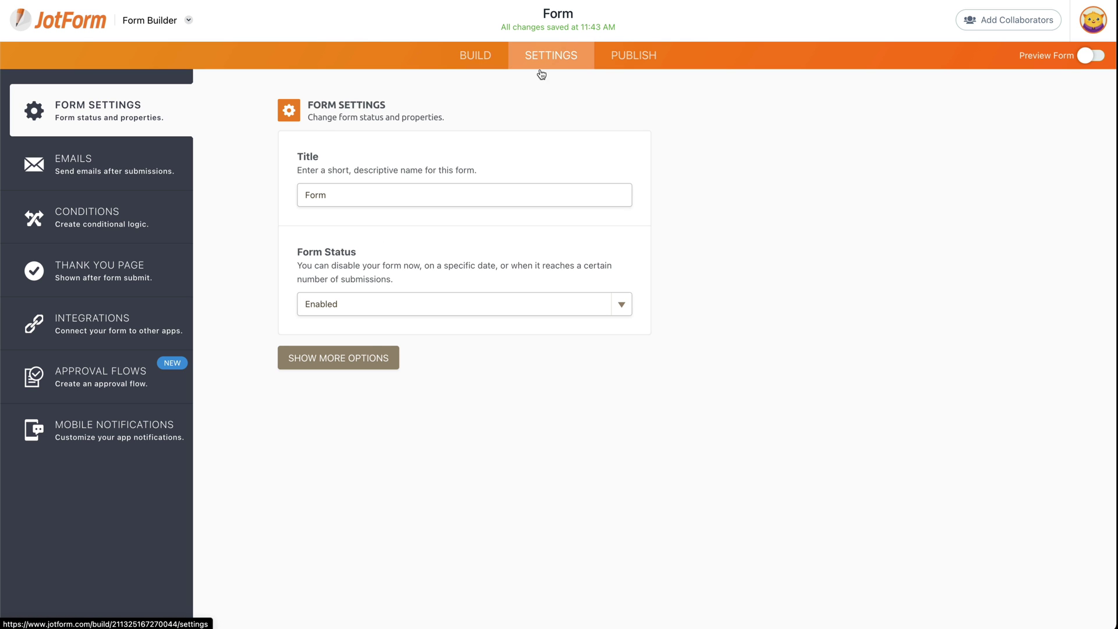
left_click(98, 158)
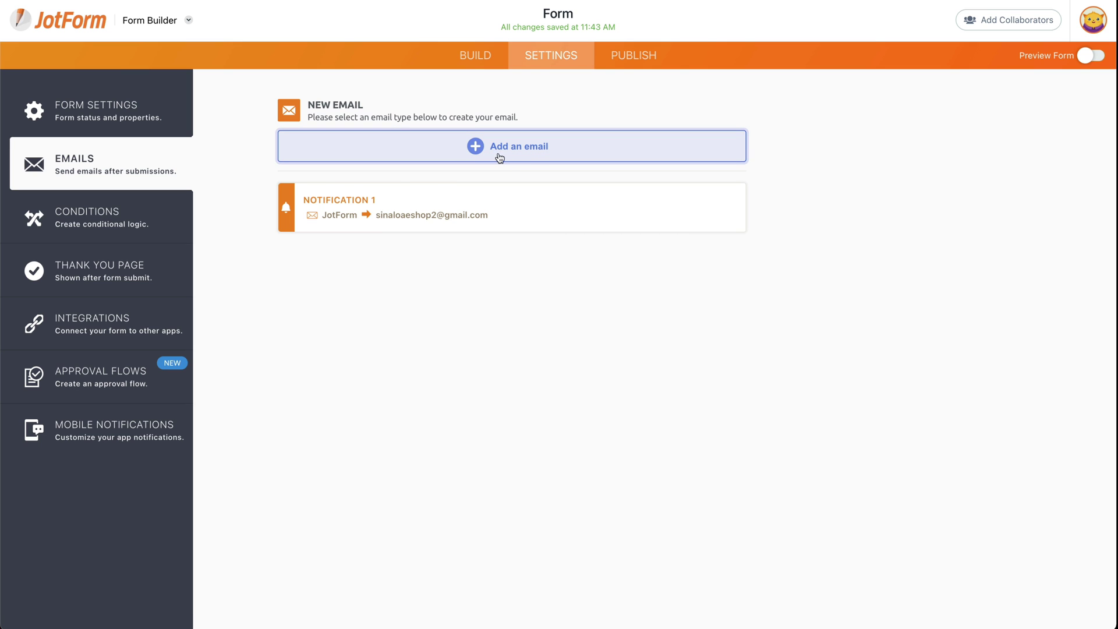
left_click(517, 156)
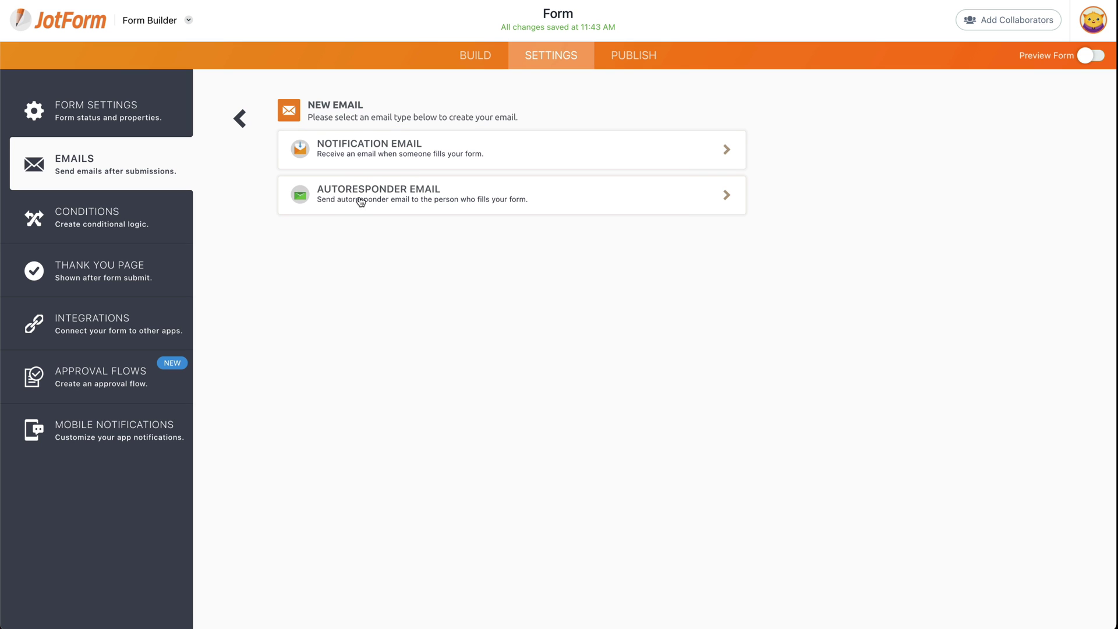
Choose Autoresponder Email and begin its content with 'Update information:' at the top
left_click(434, 200)
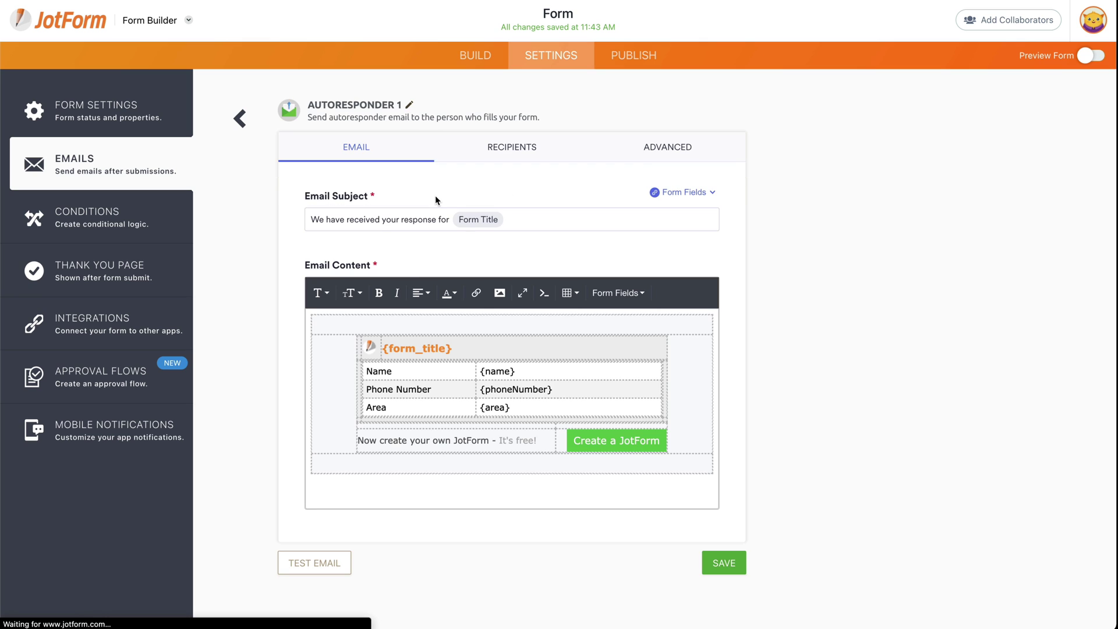
left_click(331, 321)
type("Update")
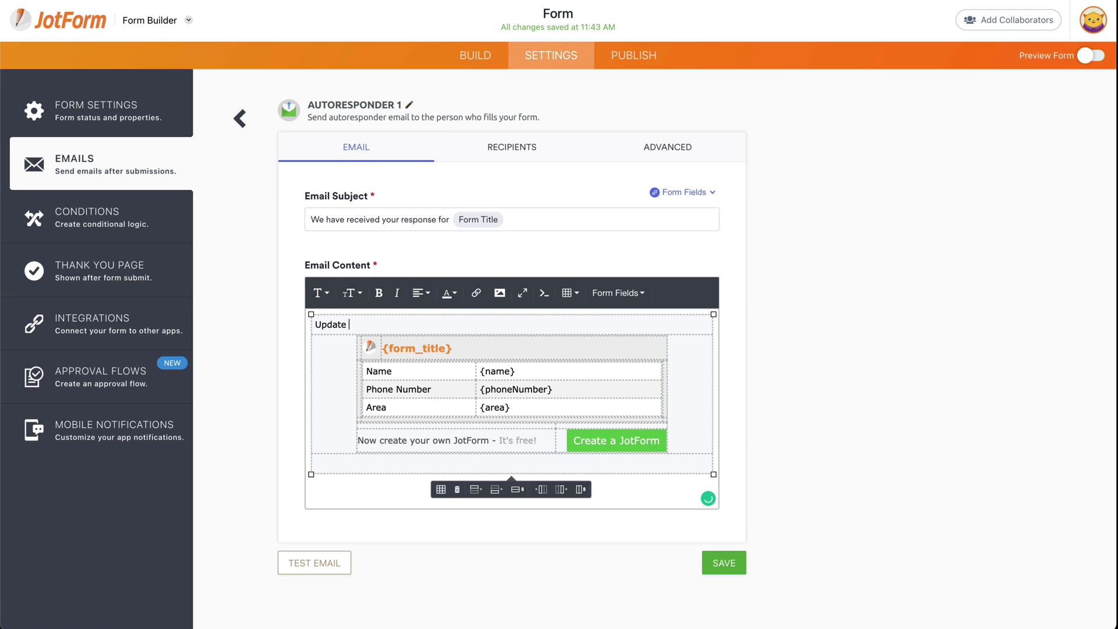
type(" information:")
Insert the Edit Link form field after 'Update information:' in the email content
left_click(618, 295)
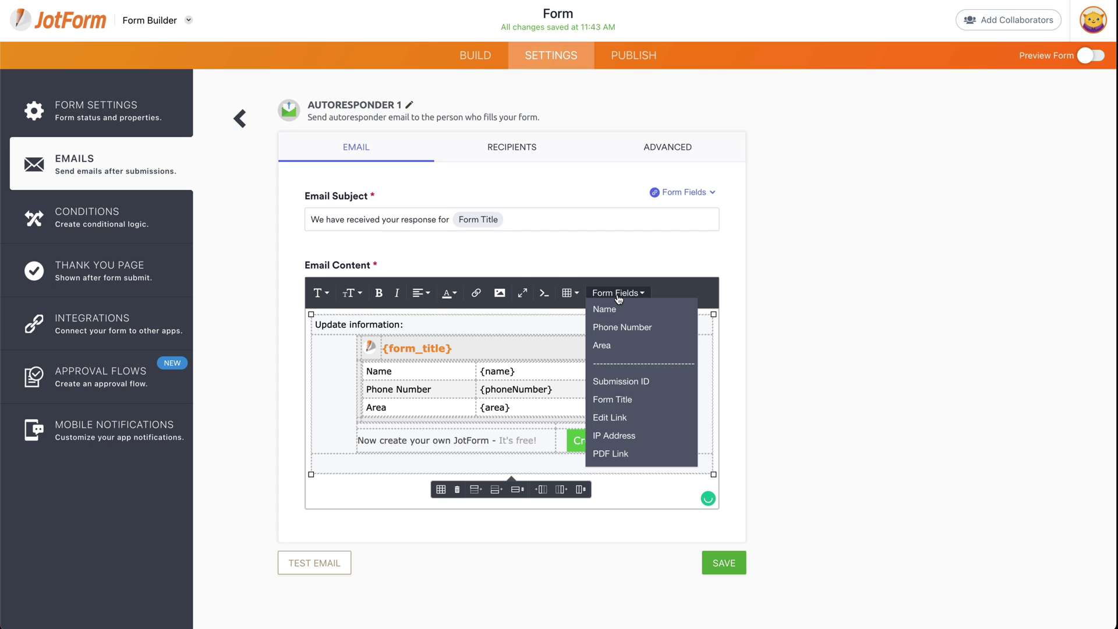
left_click(618, 421)
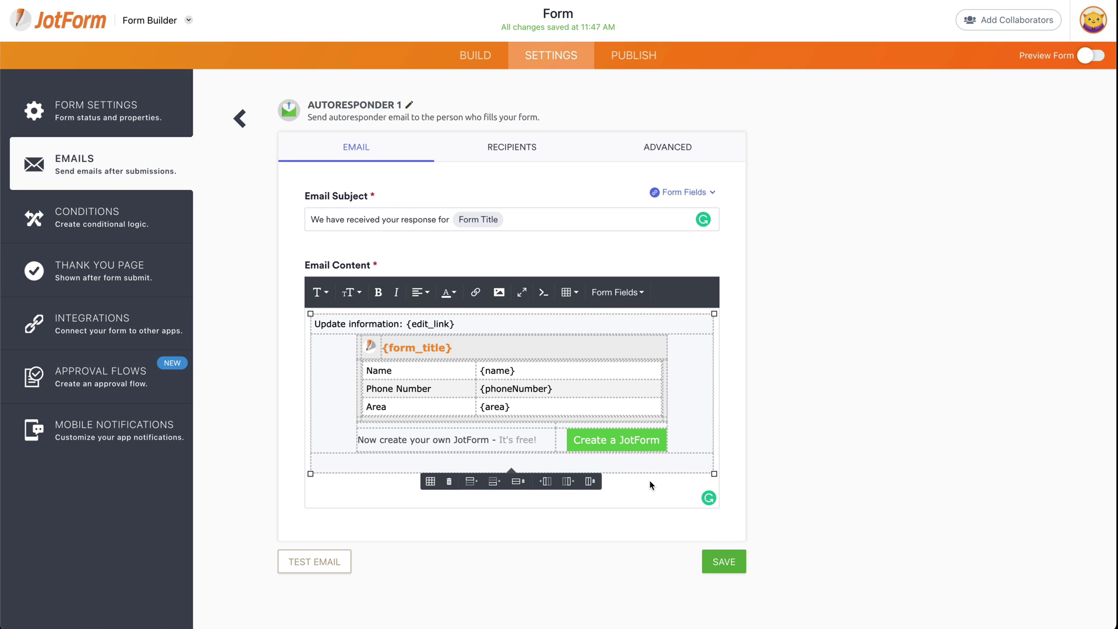
left_click(724, 561)
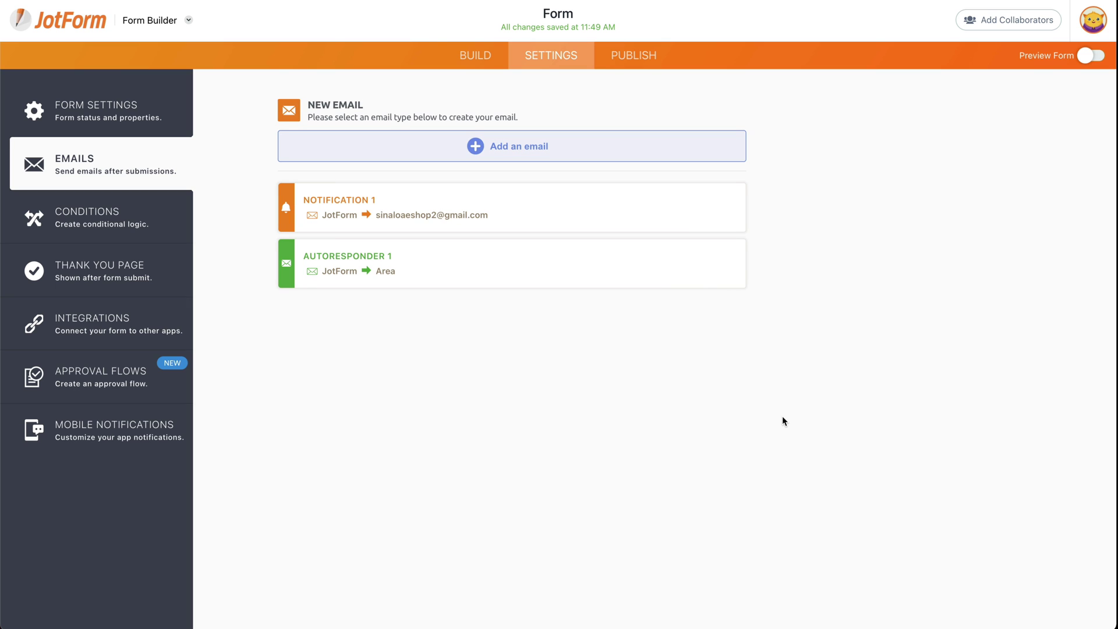